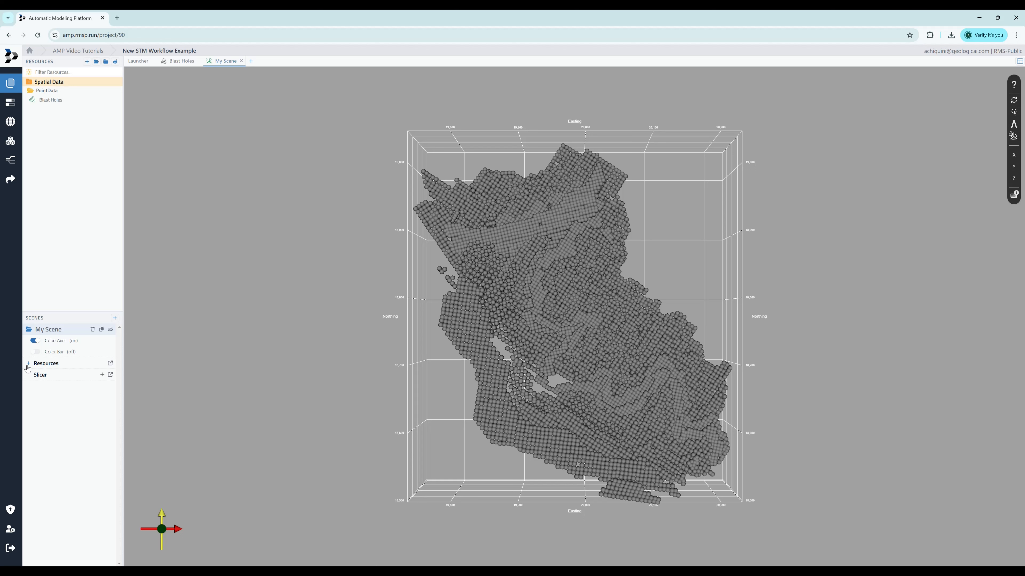
Step: Color the Blast Holes points in My Scene by Cu with log scaling enabled
{"action": "left_click", "coordinate": [29, 364]}
{"action": "left_click", "coordinate": [29, 374]}
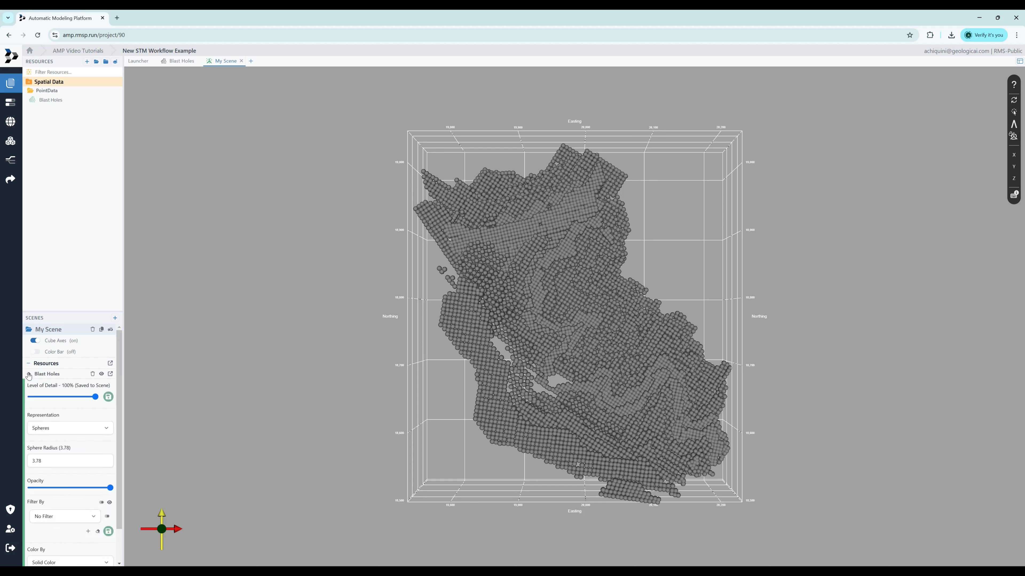
{"action": "scroll", "coordinate": [61, 424], "scroll_direction": "down", "scroll_amount": 3}
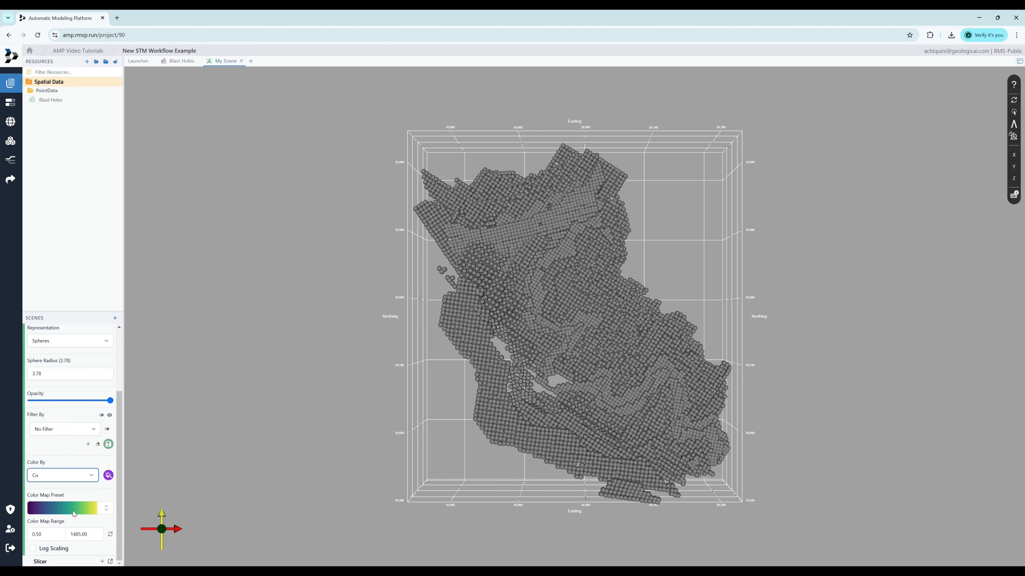
{"action": "left_click", "coordinate": [34, 550]}
Step: Set the Blast Holes sphere radius to 2 and apply the Cu color settings to the scene
{"action": "scroll", "coordinate": [33, 549], "scroll_direction": "up", "scroll_amount": 2}
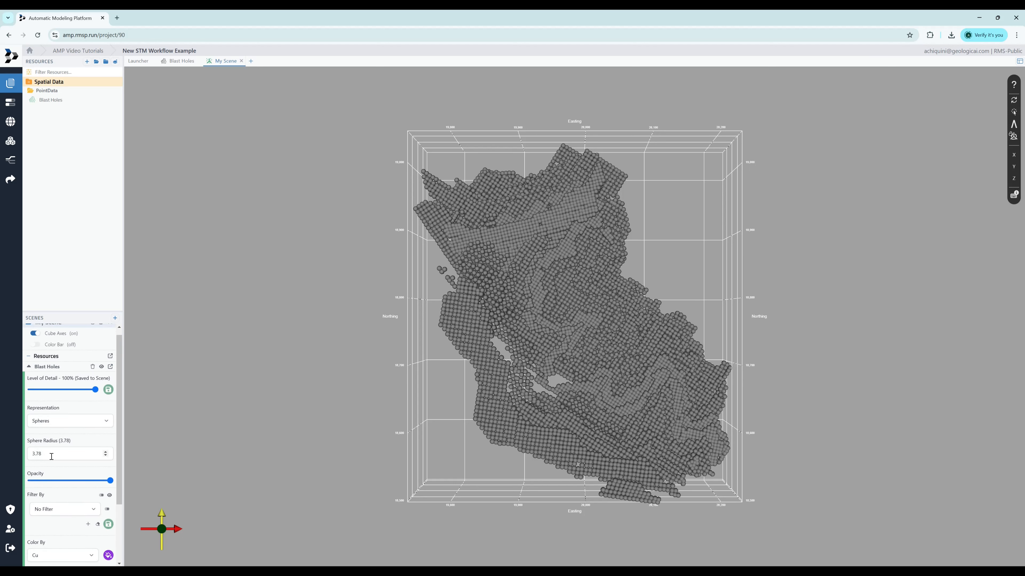
{"action": "left_click_drag", "start_coordinate": [43, 454], "coordinate": [24, 453]}
{"action": "type", "text": "2"}
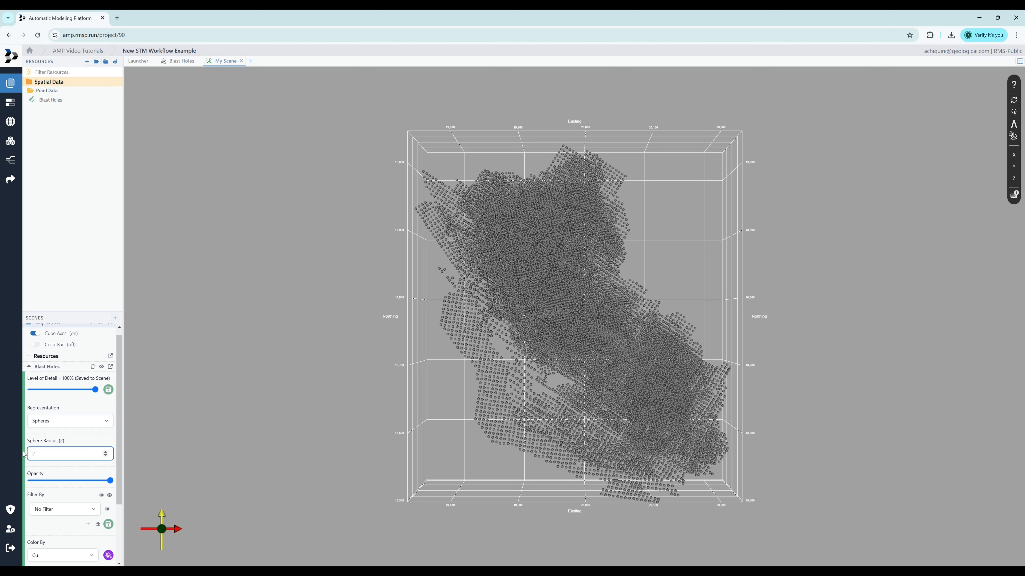
{"action": "scroll", "coordinate": [69, 464], "scroll_direction": "down", "scroll_amount": 2}
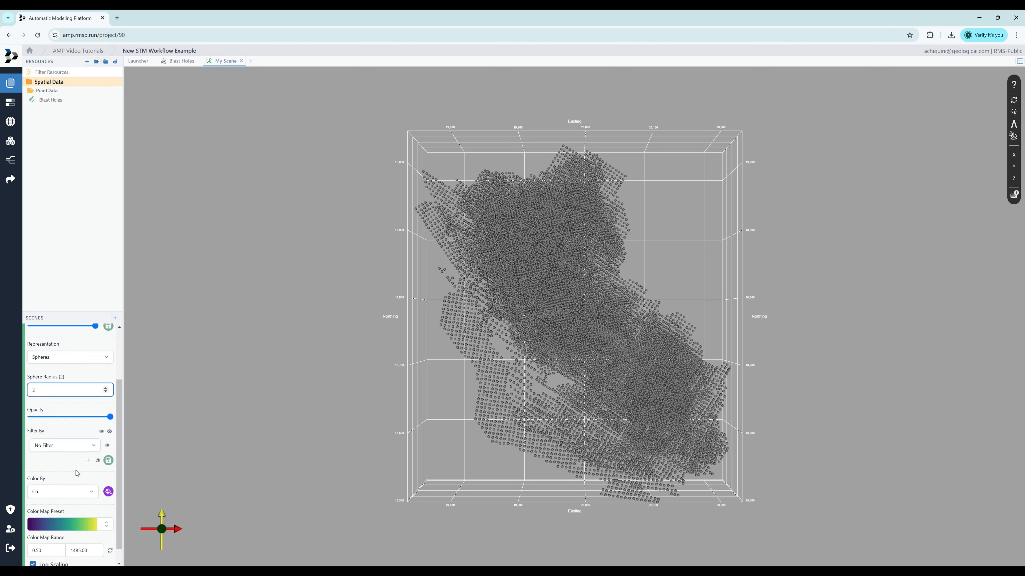
{"action": "left_click", "coordinate": [109, 475]}
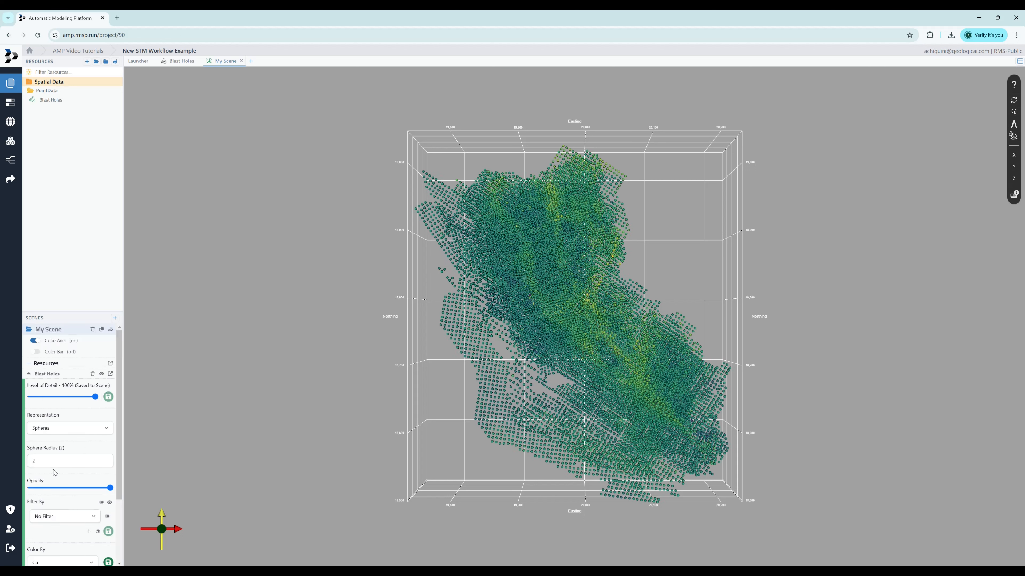
Step: Turn on the scene's color bar for Blast Holes and rotate the 3D view of the points
{"action": "left_click", "coordinate": [36, 354]}
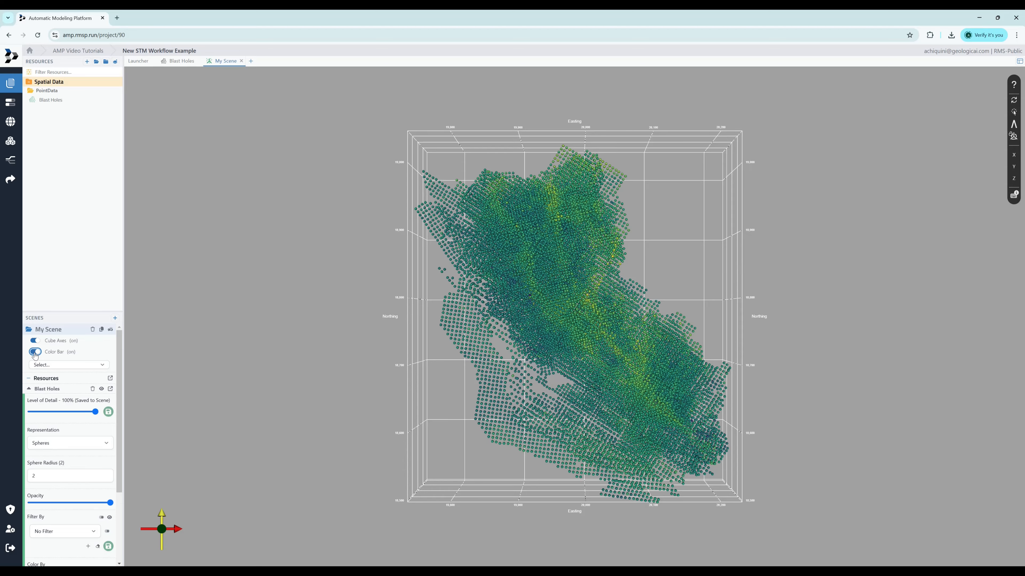
{"action": "left_click_drag", "start_coordinate": [694, 473], "coordinate": [282, 352]}
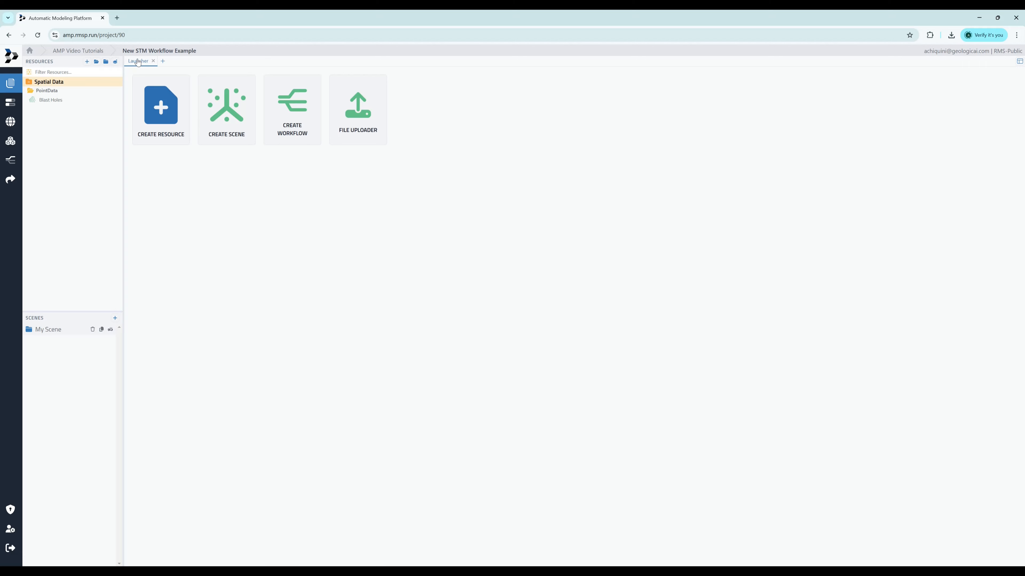
Step: Open the File Uploader and add all seven files from the desktop's New Project folder for upload
{"action": "left_click", "coordinate": [361, 134]}
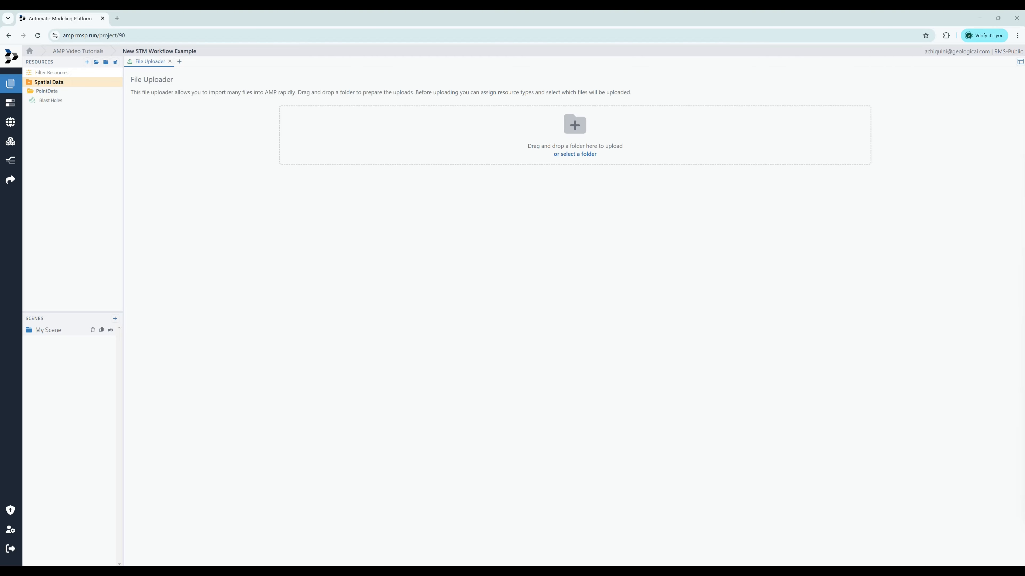
{"action": "left_click_drag", "start_coordinate": [1024, 174], "coordinate": [578, 105]}
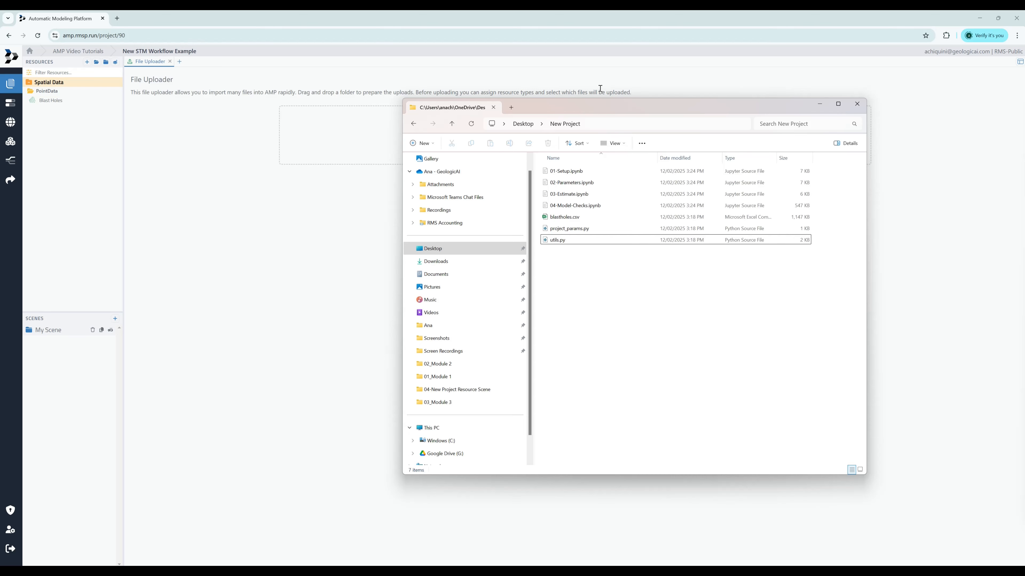
{"action": "left_click_drag", "start_coordinate": [607, 103], "coordinate": [803, 159]}
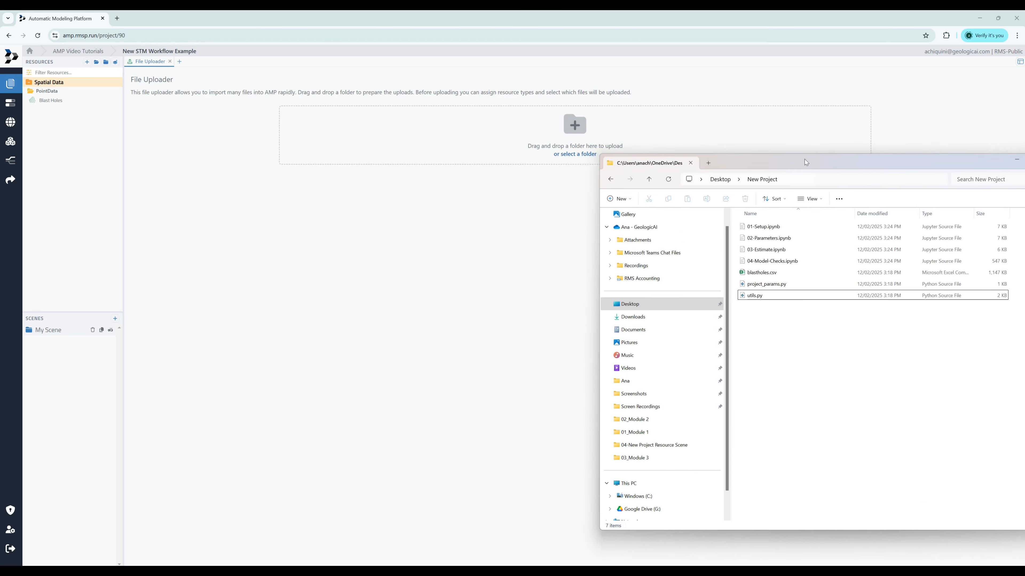
{"action": "left_click", "coordinate": [784, 226]}
{"action": "left_click", "coordinate": [766, 297], "text": "shift"}
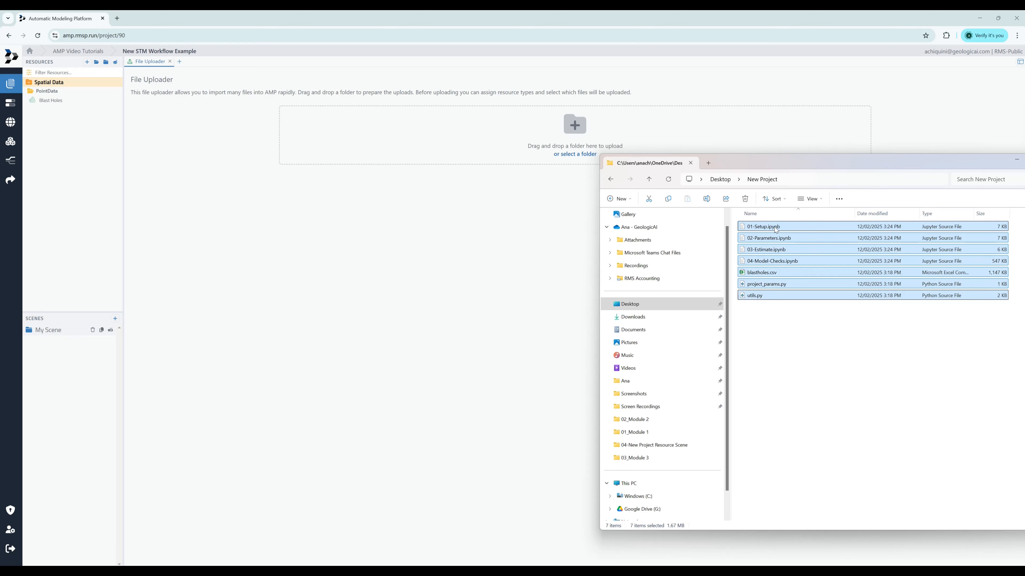
{"action": "left_click_drag", "start_coordinate": [775, 225], "coordinate": [564, 134]}
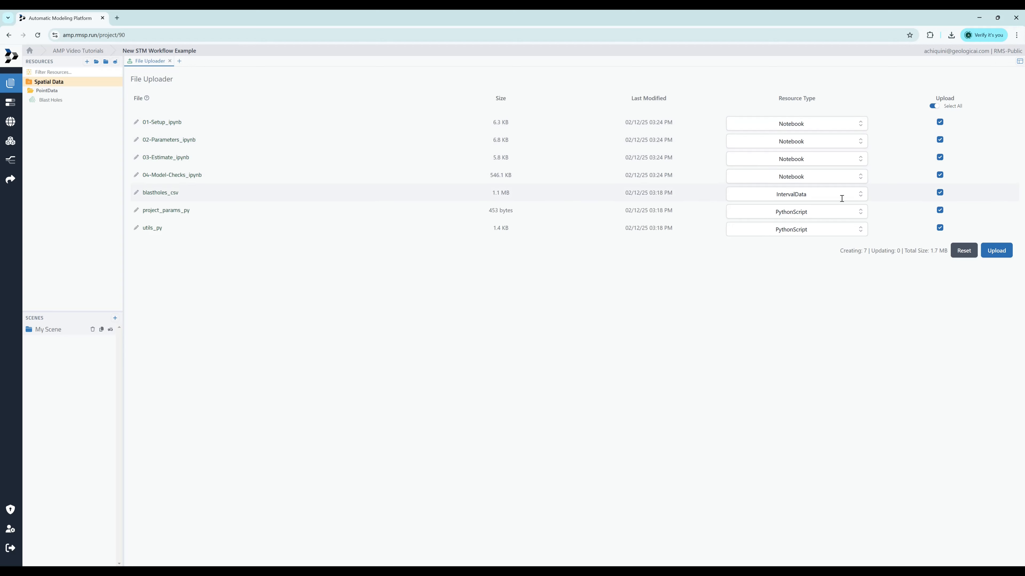
Step: Set the resource type of blastholes_csv to PointData, upload all the files and close the uploader
{"action": "left_click", "coordinate": [863, 199]}
{"action": "left_click", "coordinate": [884, 207]}
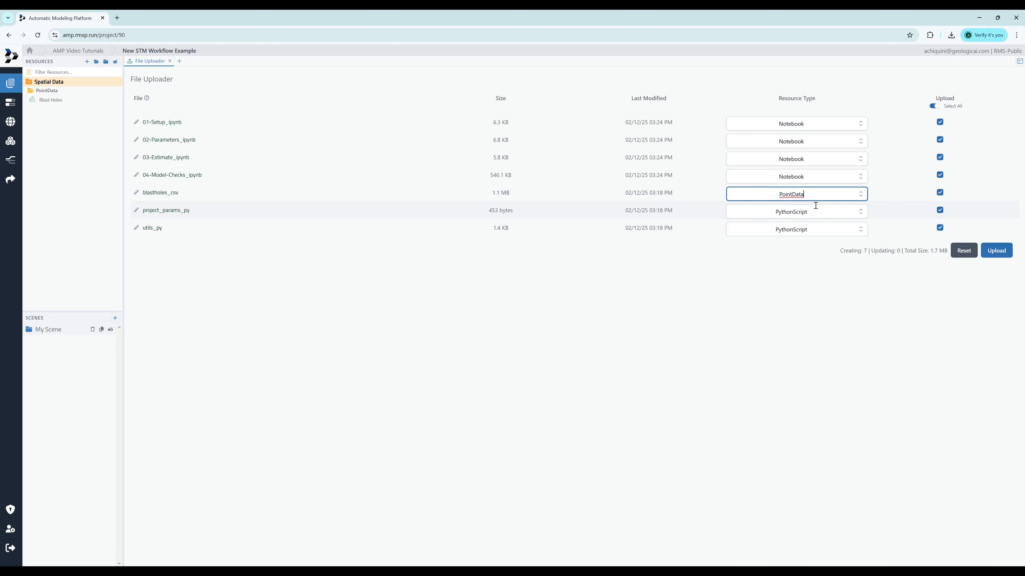
{"action": "left_click", "coordinate": [999, 251]}
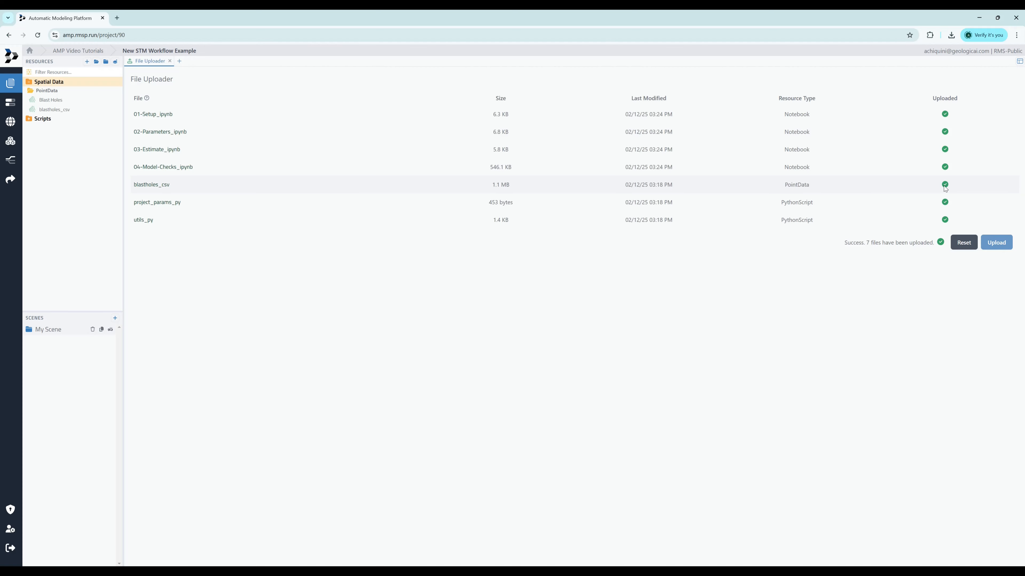
{"action": "left_click", "coordinate": [169, 60]}
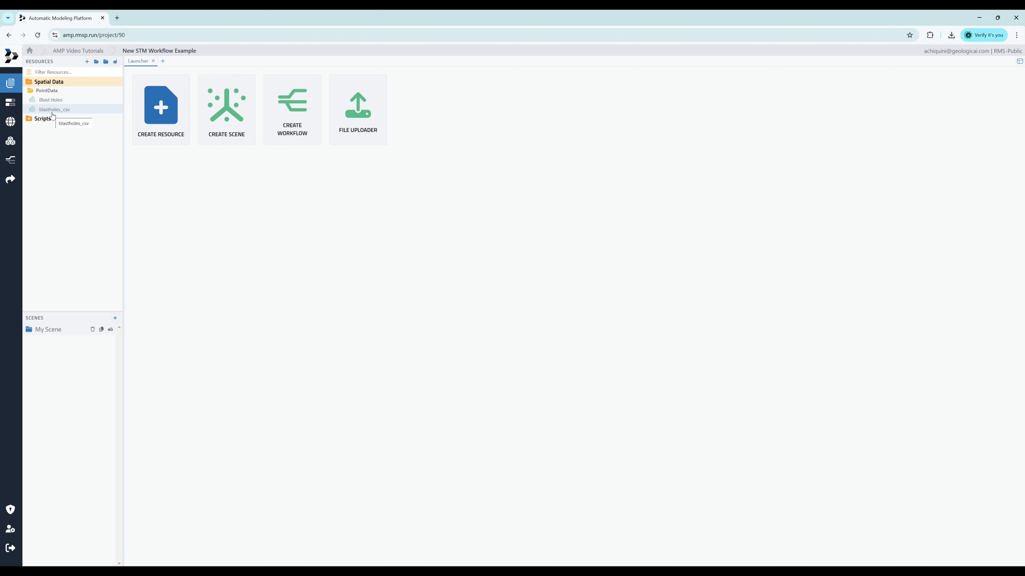
Step: Expand the Scripts resources to show the contents of the PythonScript and Notebook folders
{"action": "left_click", "coordinate": [30, 119]}
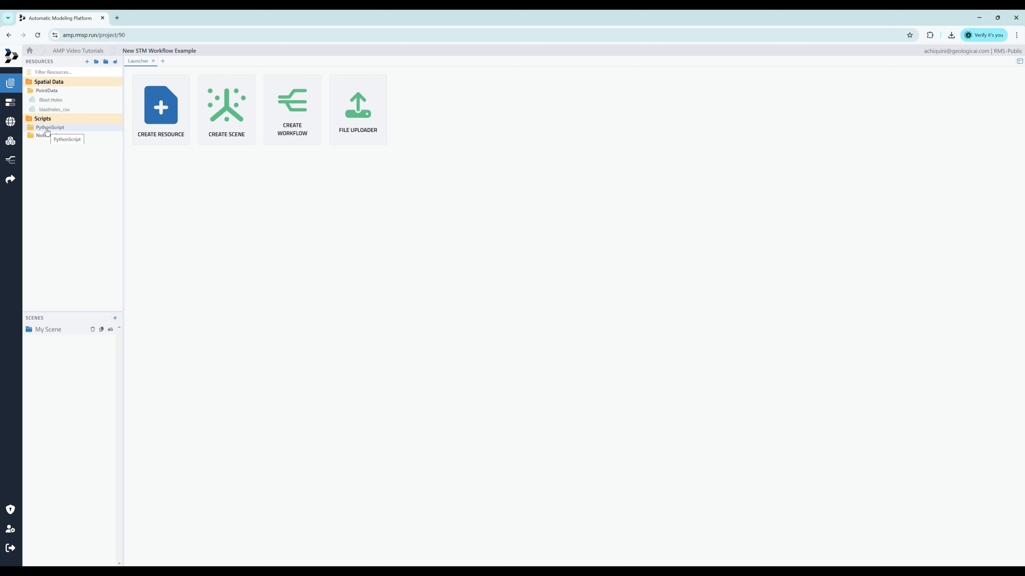
{"action": "left_click", "coordinate": [47, 127]}
{"action": "left_click", "coordinate": [46, 155]}
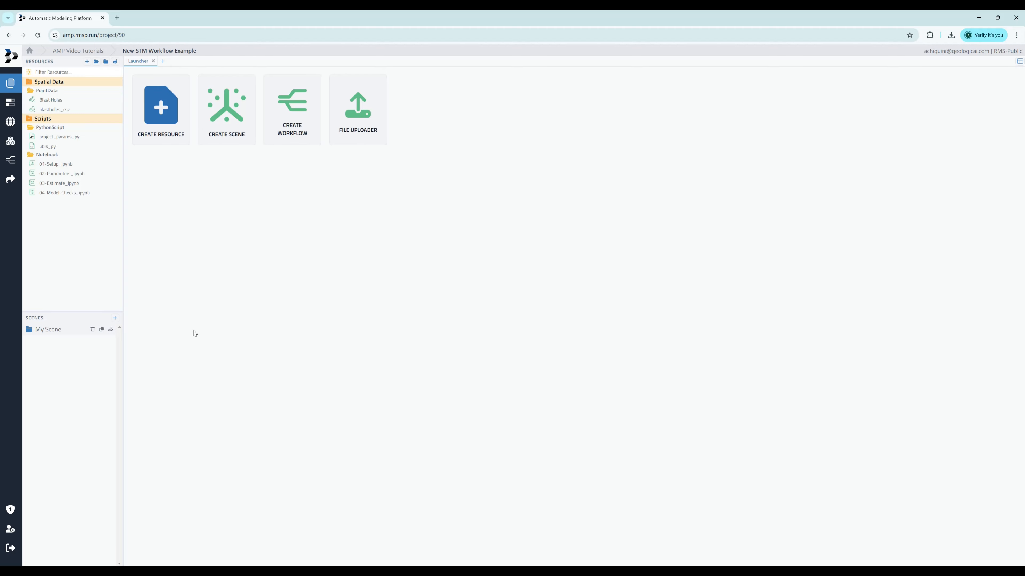
Step: Add the blastholes_csv resource to My Scene and set its sphere radius to 2.5
{"action": "left_click", "coordinate": [48, 330]}
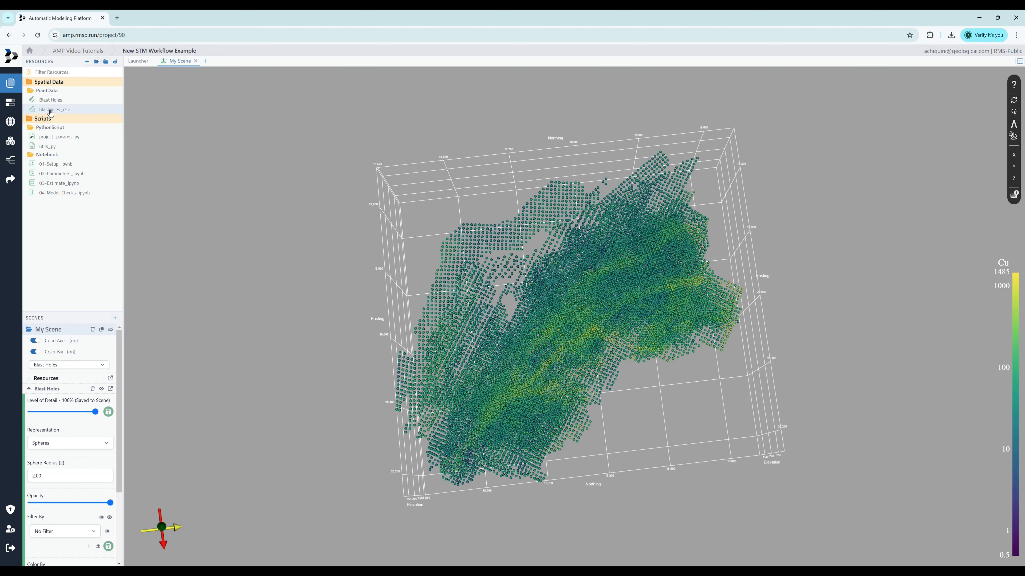
{"action": "left_click_drag", "start_coordinate": [50, 113], "coordinate": [578, 197]}
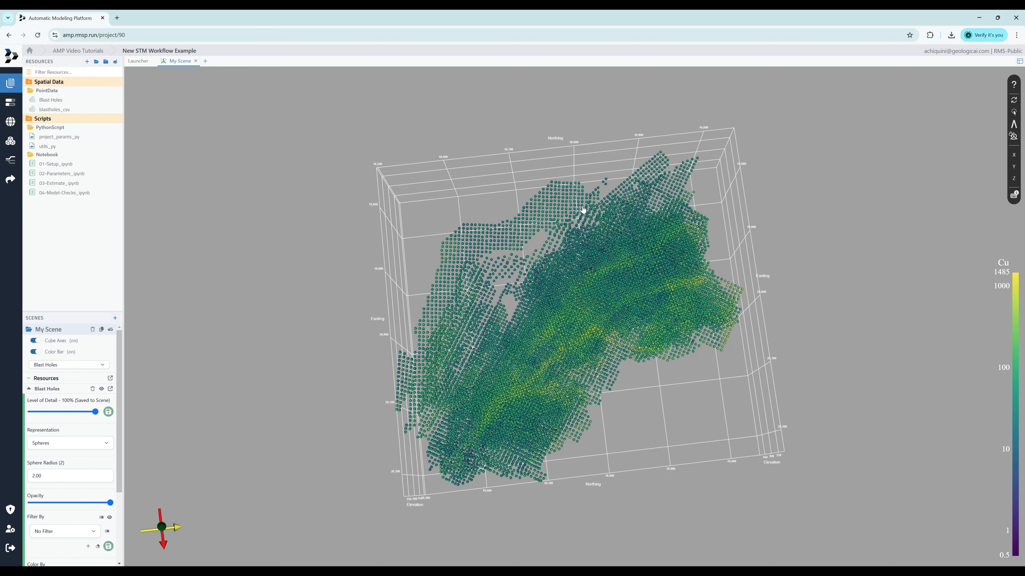
{"action": "scroll", "coordinate": [30, 400], "scroll_direction": "down", "scroll_amount": 2}
{"action": "left_click_drag", "start_coordinate": [55, 423], "coordinate": [17, 420]}
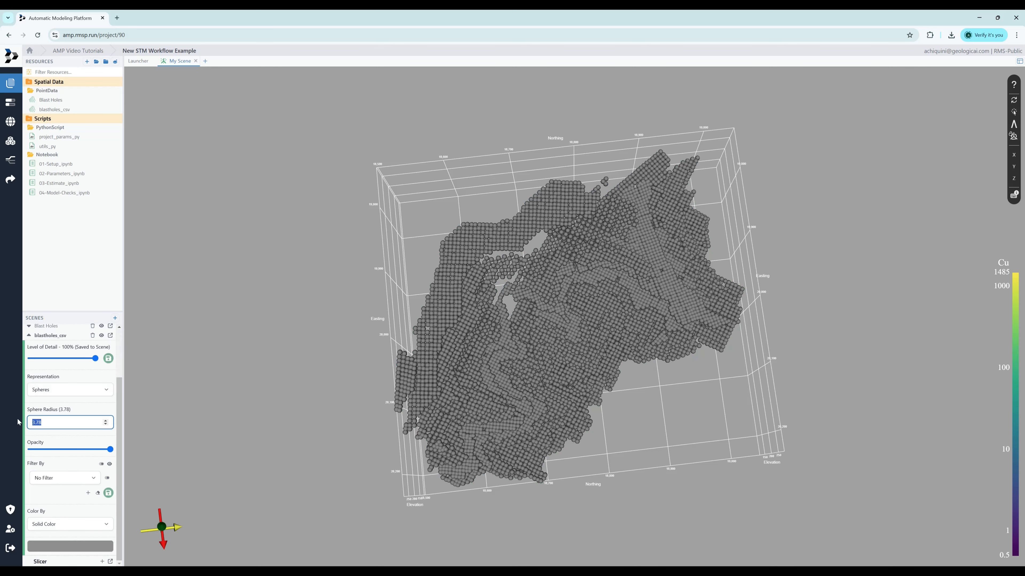
{"action": "type", "text": "2.5"}
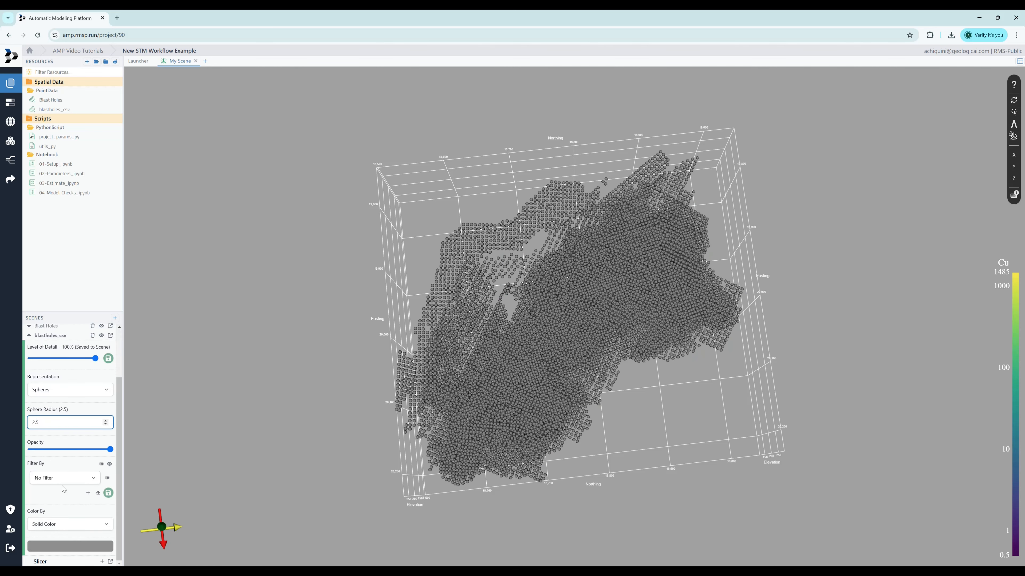
Step: Color the blastholes_csv points by Cu with log scaling and apply the color settings
{"action": "left_click", "coordinate": [64, 524]}
{"action": "left_click", "coordinate": [44, 502]}
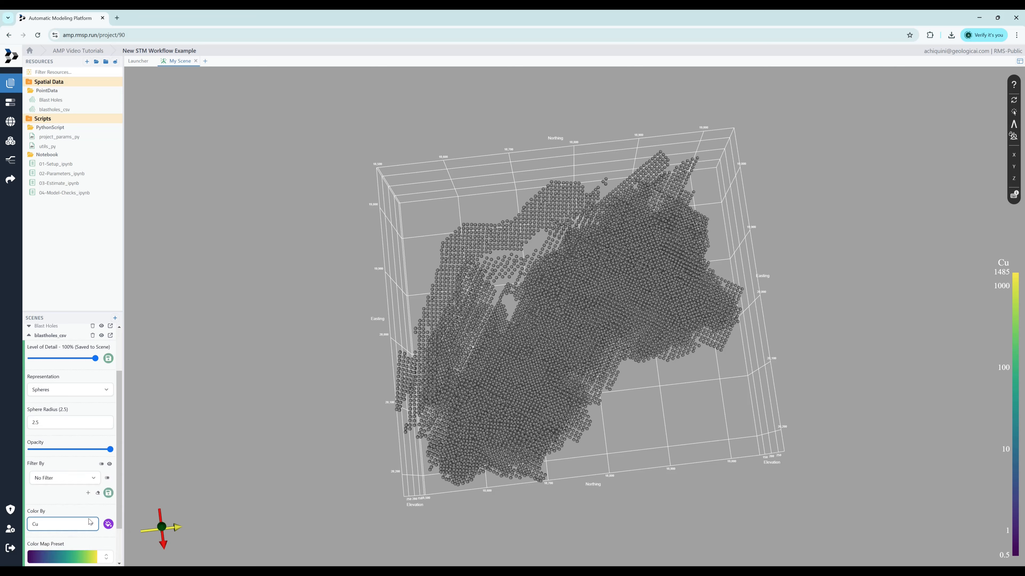
{"action": "scroll", "coordinate": [45, 509], "scroll_direction": "down", "scroll_amount": 1}
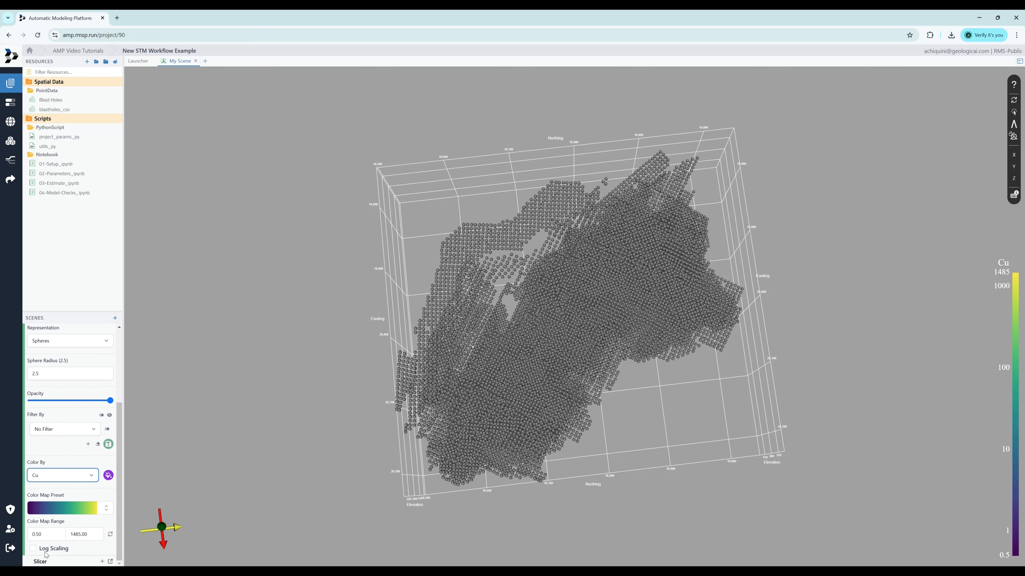
{"action": "left_click", "coordinate": [33, 549]}
{"action": "left_click", "coordinate": [108, 475]}
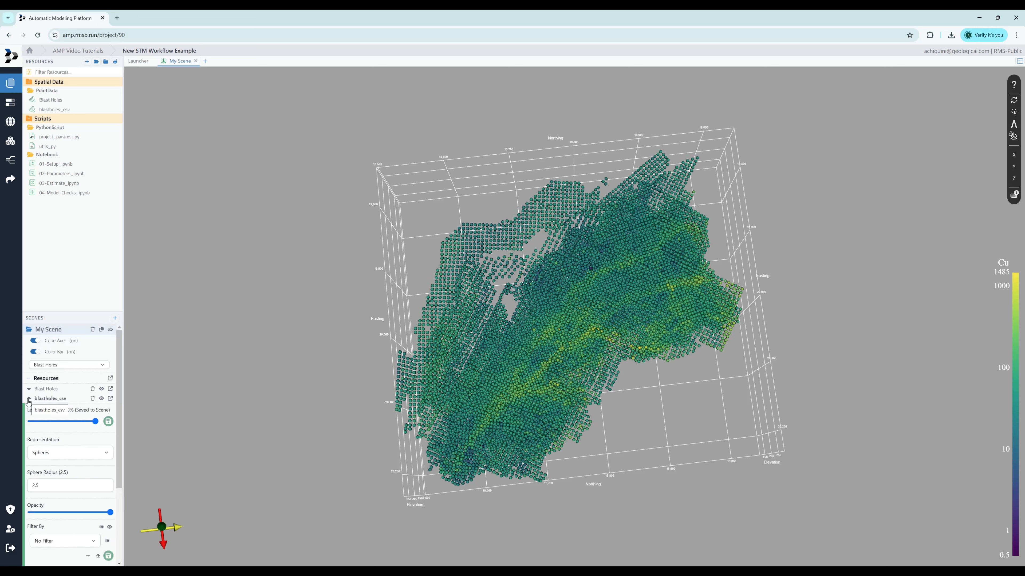
Step: Collapse the blastholes_csv settings and toggle its visibility off and on to compare it with Blast Holes
{"action": "left_click", "coordinate": [28, 401]}
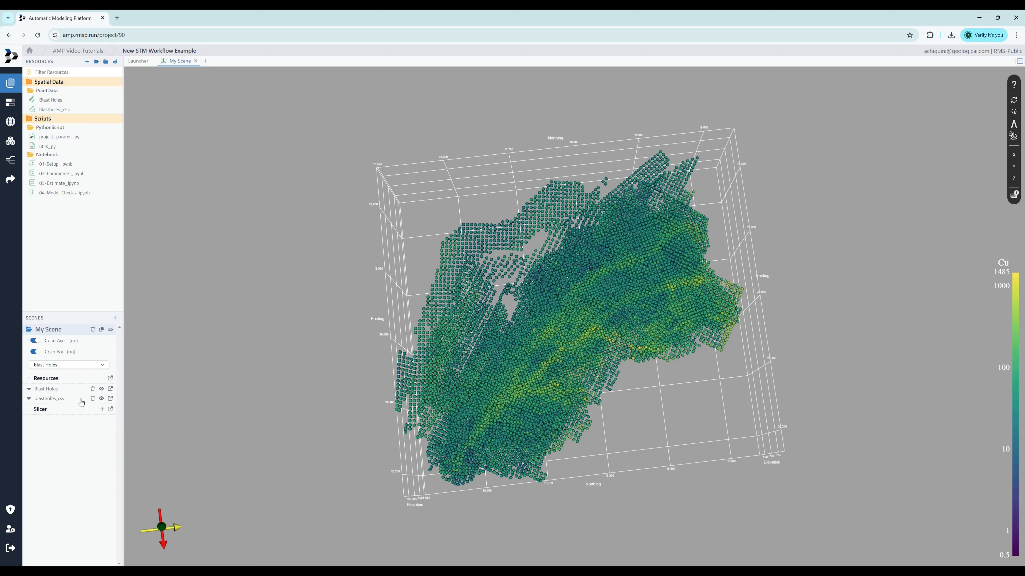
{"action": "left_click", "coordinate": [102, 399]}
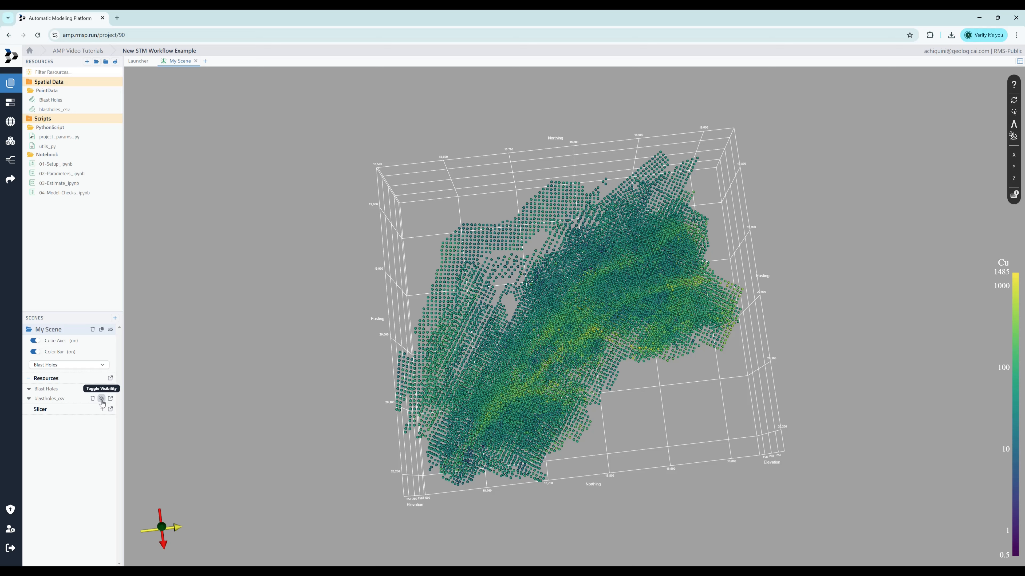
{"action": "left_click", "coordinate": [101, 399]}
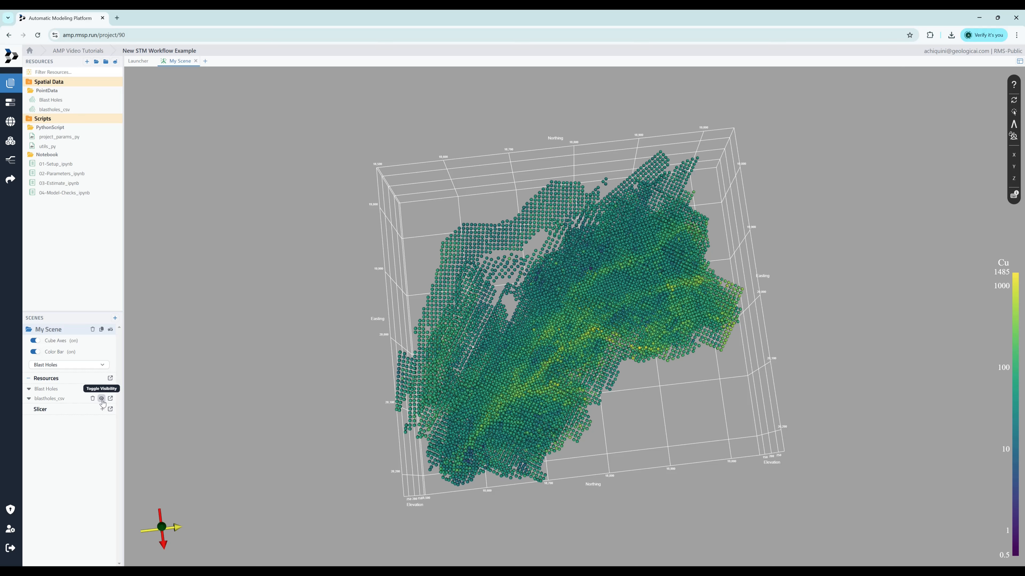
{"action": "left_click_drag", "start_coordinate": [486, 334], "coordinate": [484, 318]}
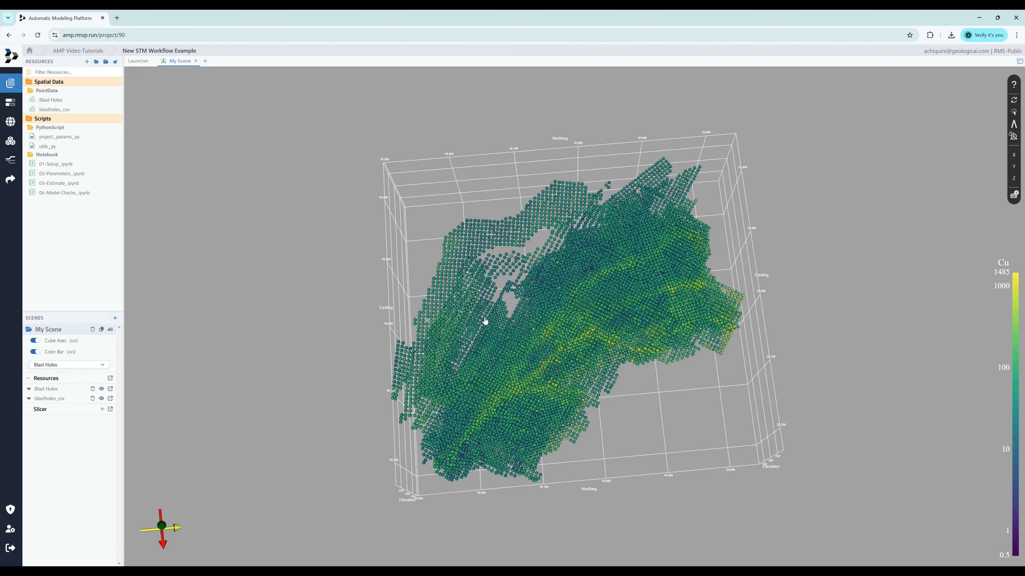